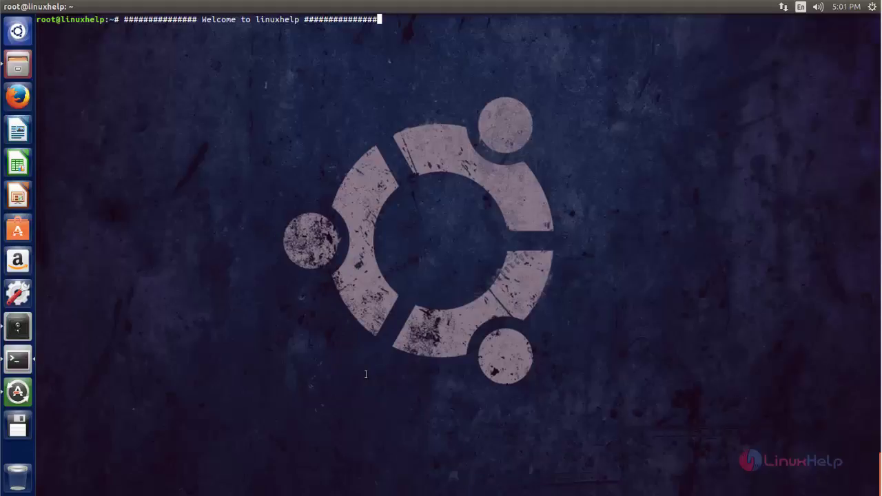
# Step: Add the ppa:dhor/myway repository with its signing key, then run apt-get update
pyautogui.press('Return')
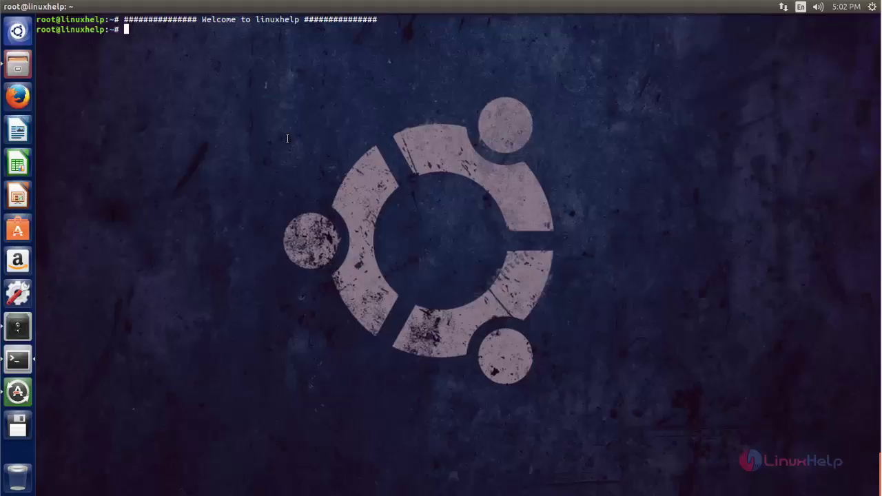
pyautogui.write('add-apt-repository ppa:dhor/myway')
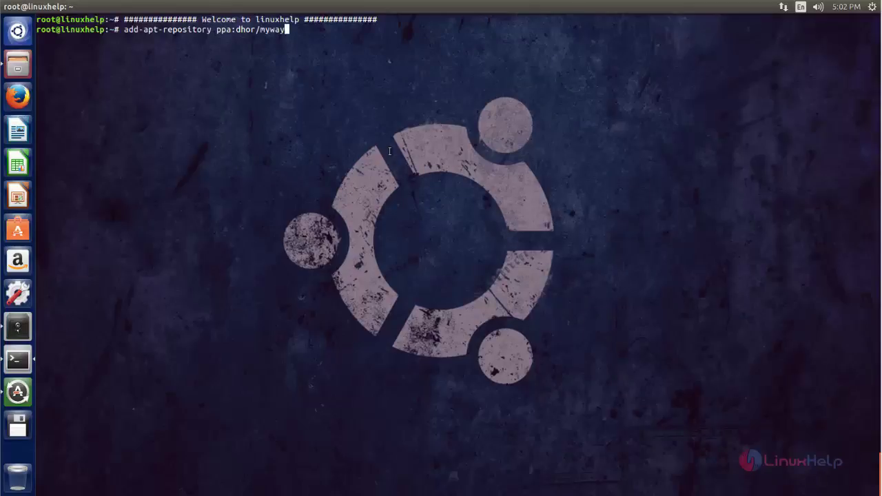
pyautogui.press('Return')
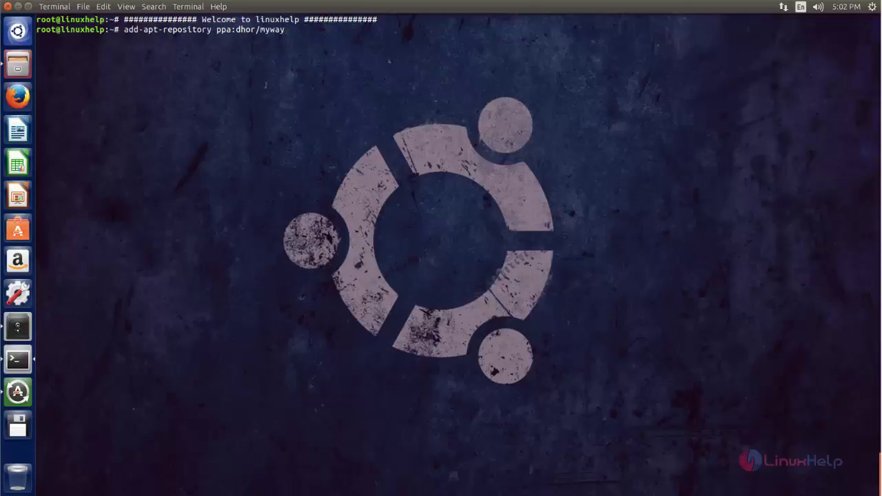
pyautogui.press('Return')
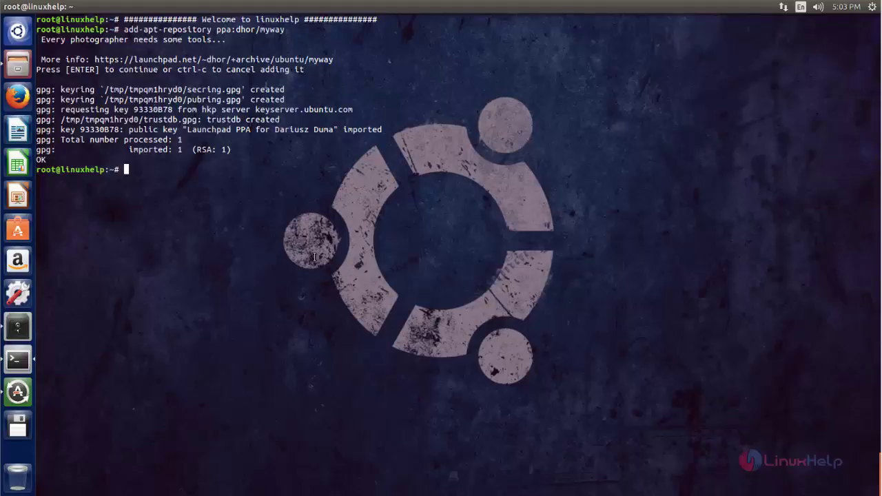
pyautogui.write('apt-g')
pyautogui.write('et')
pyautogui.write(' update')
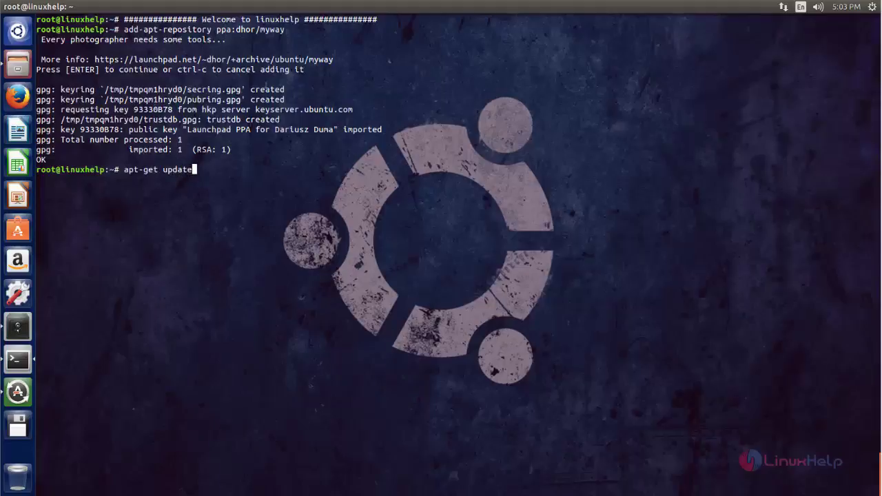
pyautogui.press('Return')
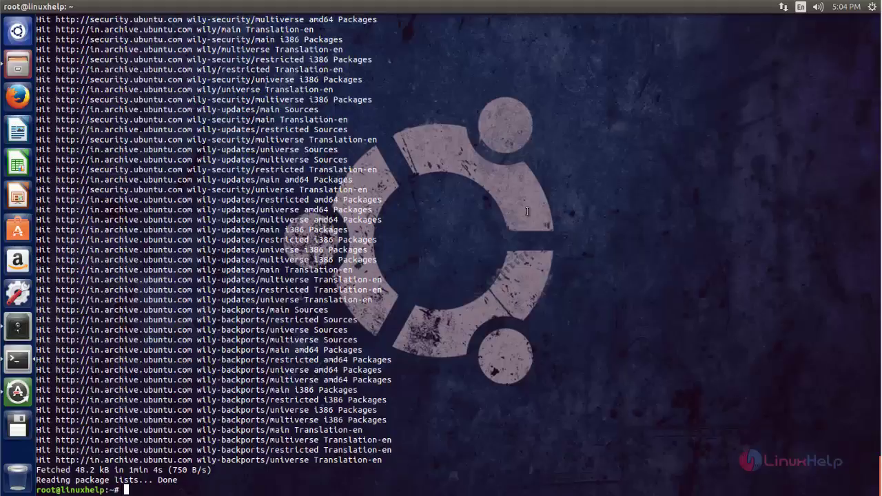
# Step: Install photocollage with apt-get -y, then tab-complete 'photocollage' at the prompt
pyautogui.write('apt-get install photocollage -y')
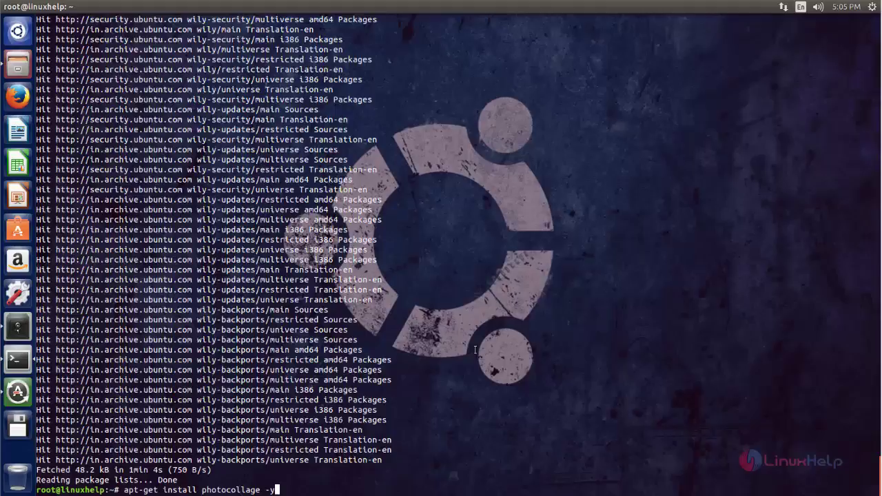
pyautogui.press('Return')
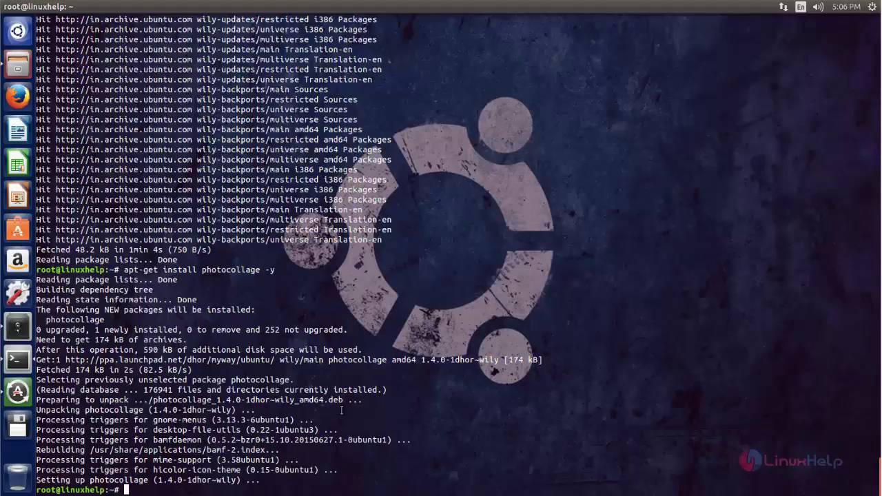
pyautogui.write('phot')
pyautogui.press('Tab')
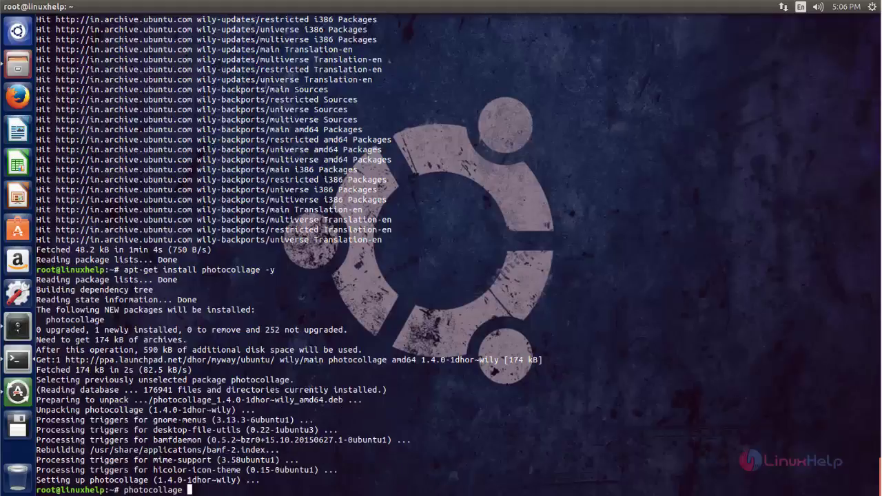
# Step: Search 'pho' in the Unity Dash and launch PhotoCollage
pyautogui.press('super')
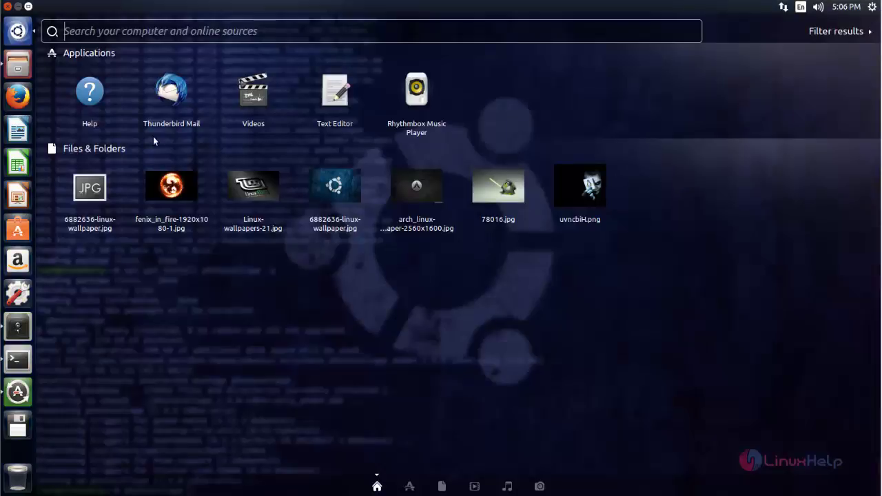
pyautogui.write('pho')
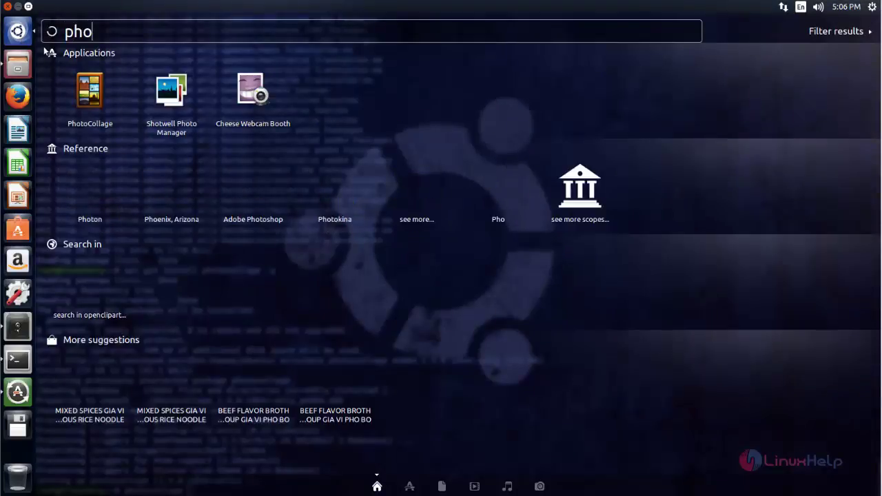
pyautogui.click(89, 86)
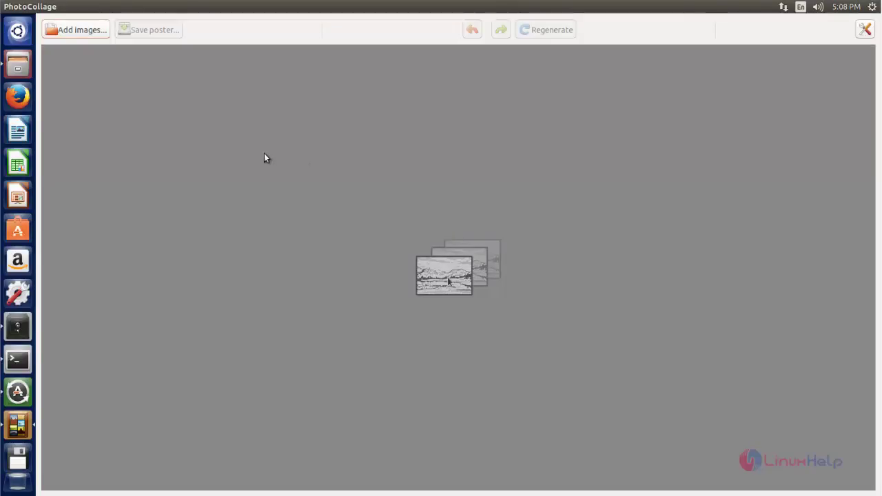
# Step: Add 78016, arch_linux, fenix_in_fire and Linux-wallpapers-21 from Pictures to the collage
pyautogui.click(76, 31)
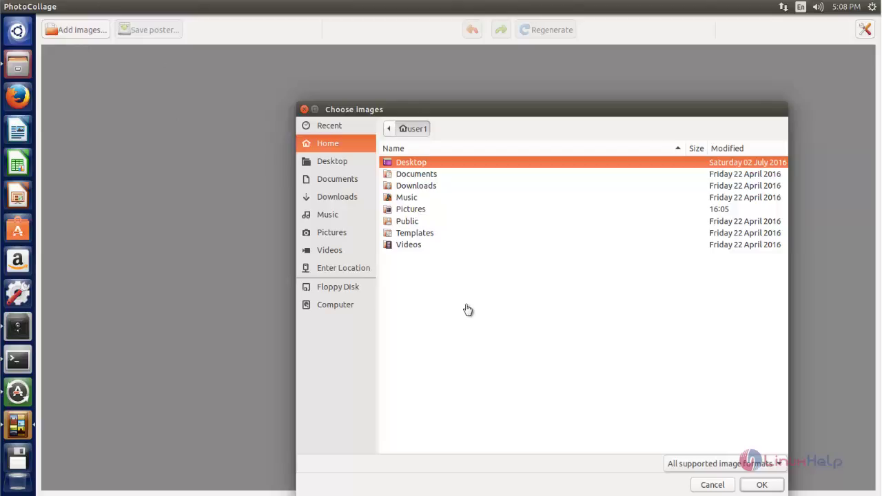
pyautogui.click(414, 209)
pyautogui.doubleClick(414, 210)
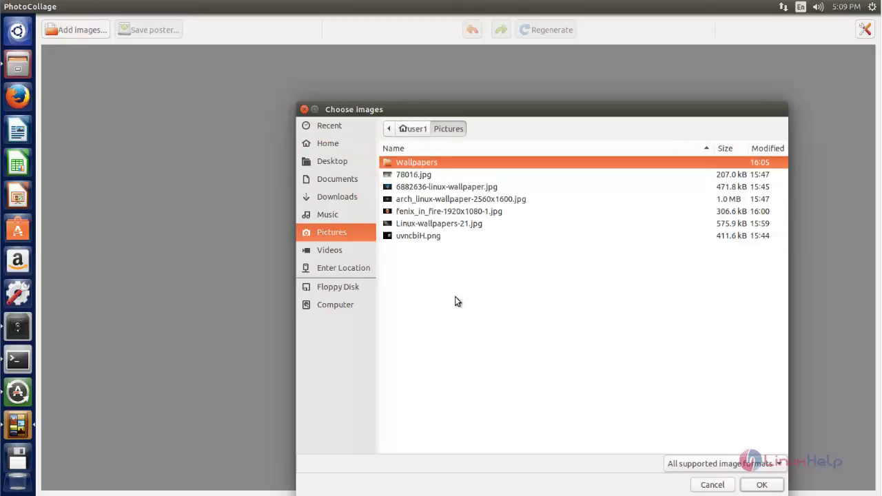
pyautogui.click(423, 176)
pyautogui.keyDown('ctrl'); pyautogui.click(430, 199); pyautogui.keyUp('ctrl')
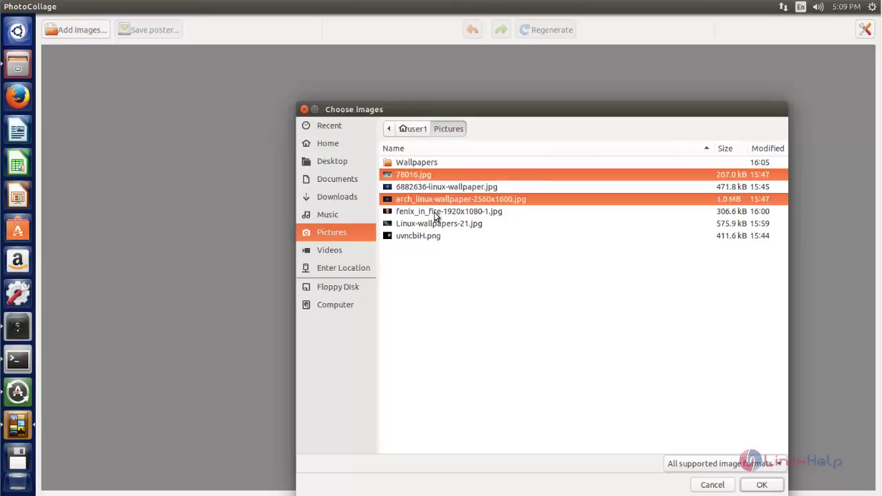
pyautogui.keyDown('ctrl'); pyautogui.click(434, 213); pyautogui.keyUp('ctrl')
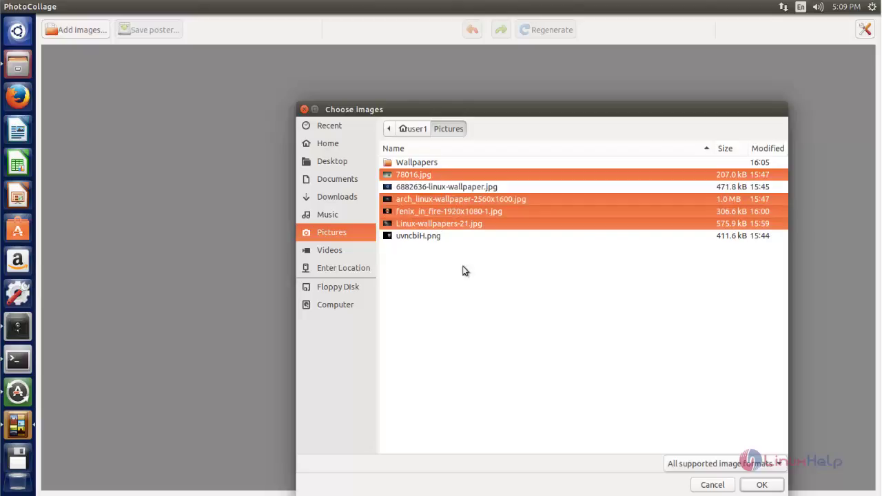
pyautogui.click(763, 486)
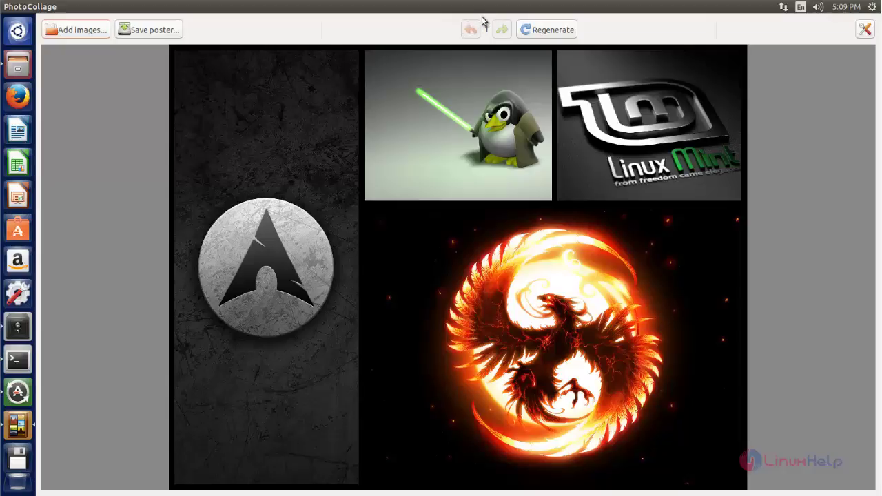
# Step: Regenerate the collage ten times to try different layouts
pyautogui.click(563, 35)
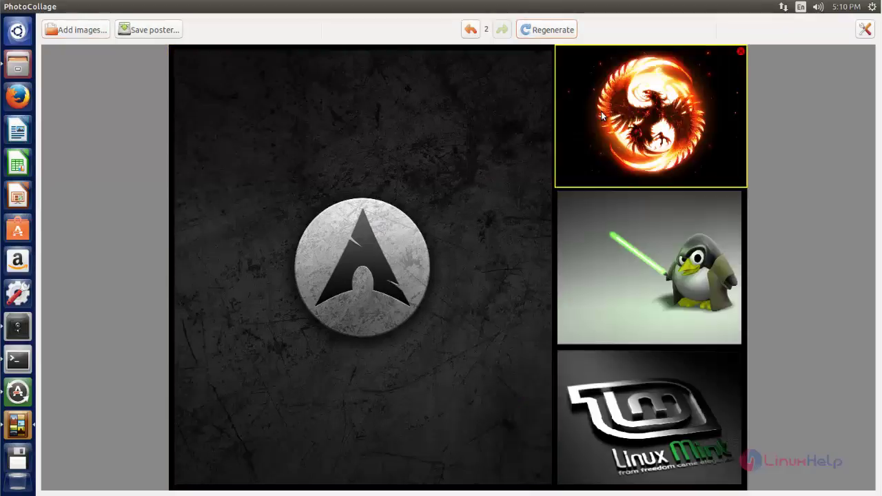
pyautogui.click(555, 31)
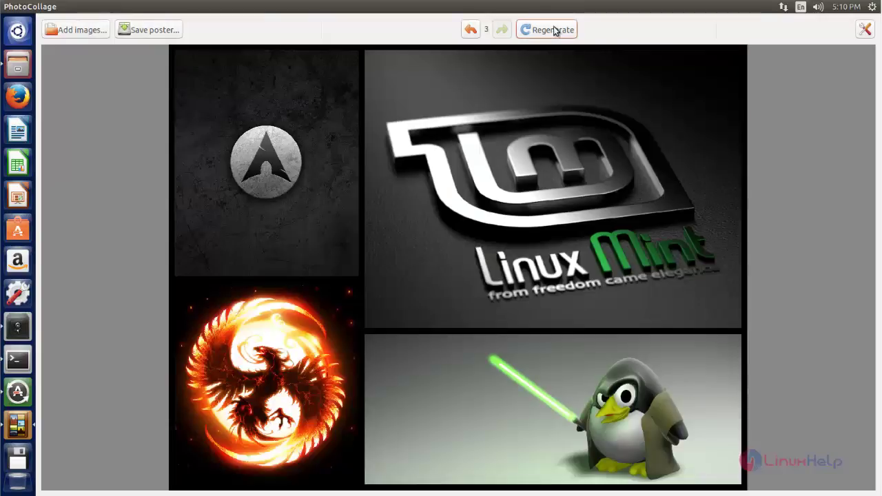
pyautogui.click(557, 31)
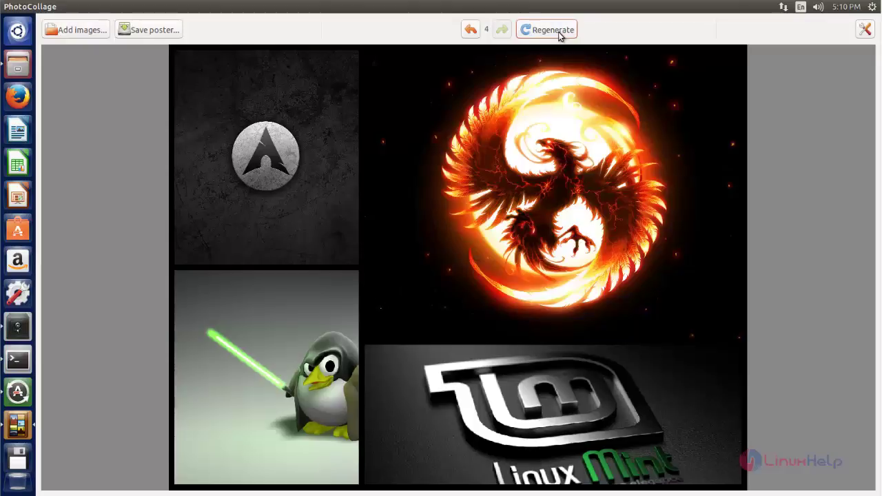
pyautogui.click(558, 31)
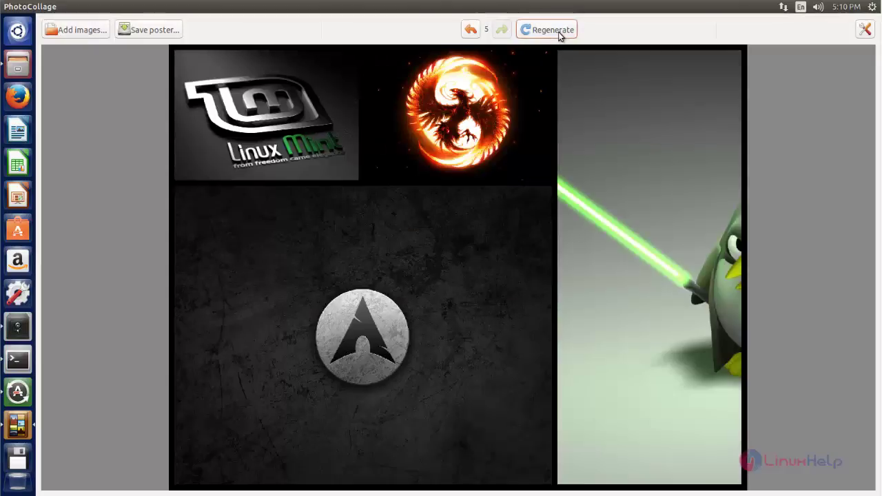
pyautogui.click(560, 31)
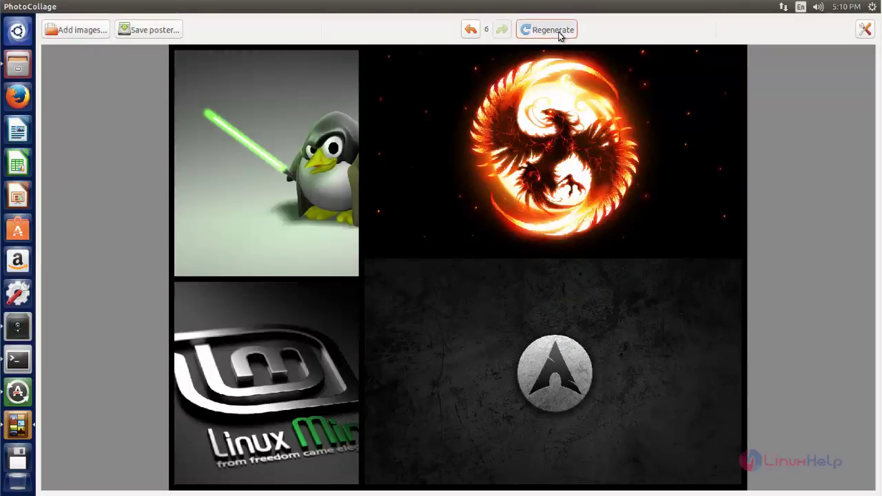
pyautogui.click(559, 31)
pyautogui.click(559, 31)
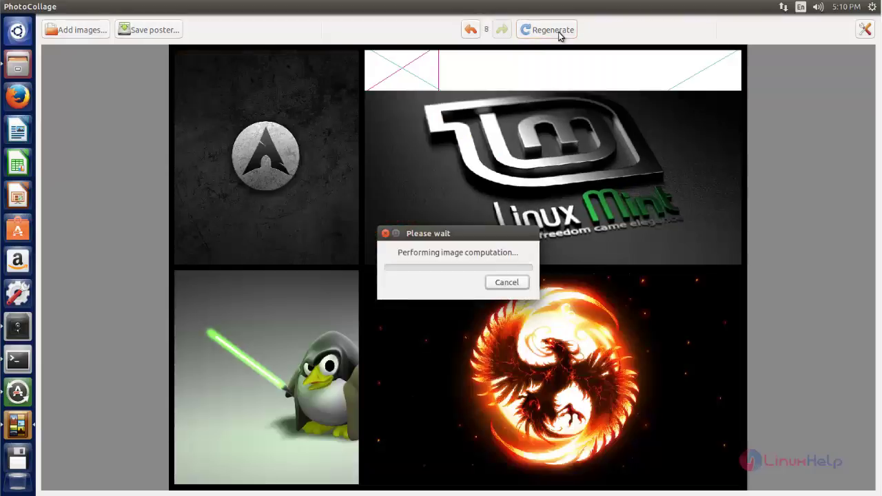
pyautogui.click(559, 31)
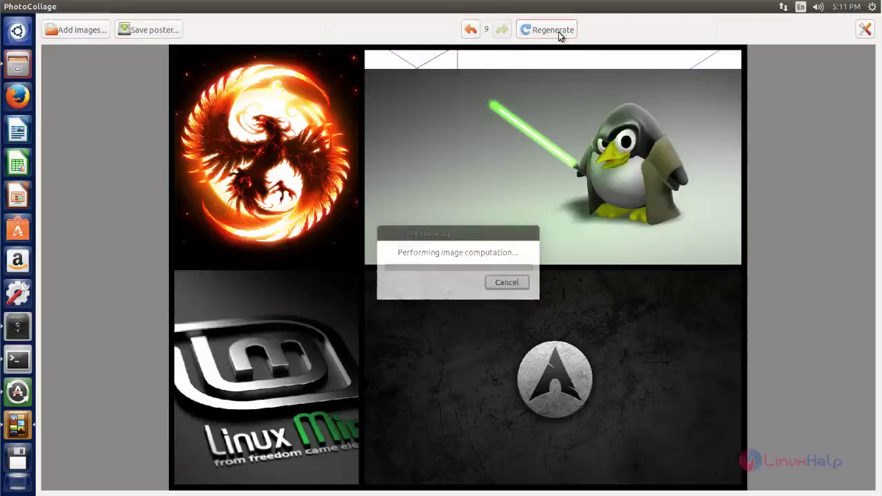
pyautogui.click(559, 31)
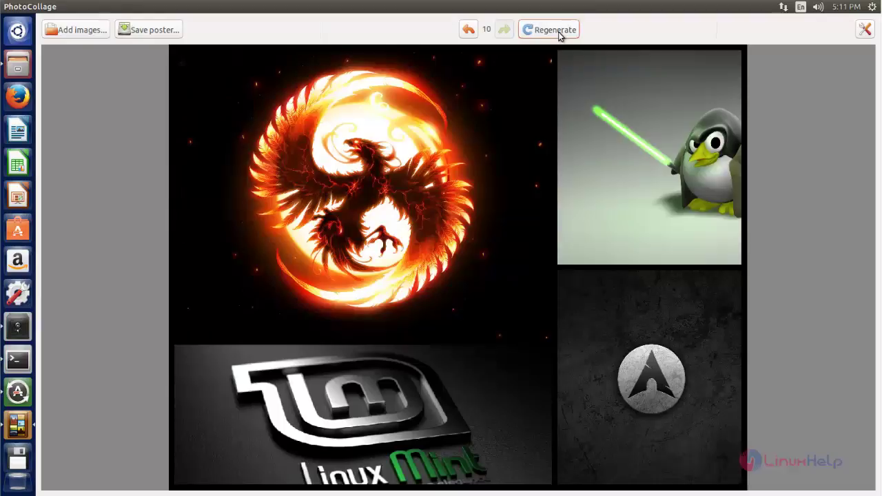
pyautogui.click(559, 31)
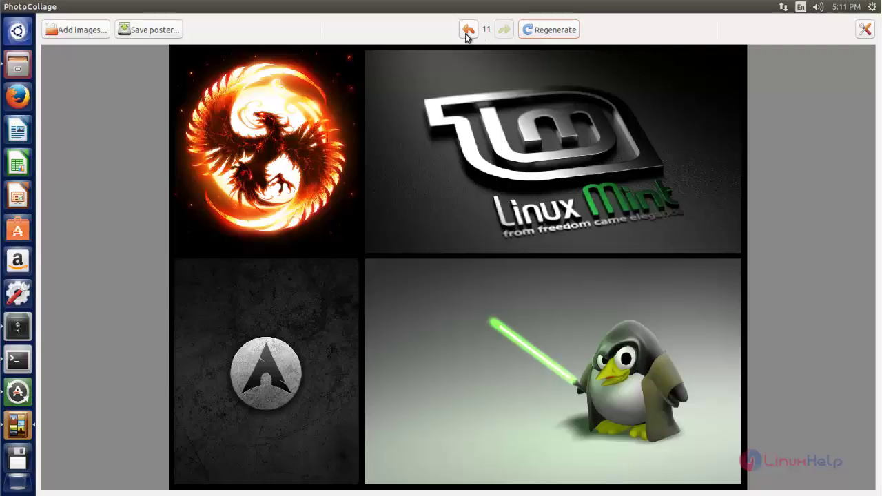
# Step: Undo back through the layouts to return to layout 3
pyautogui.click(467, 31)
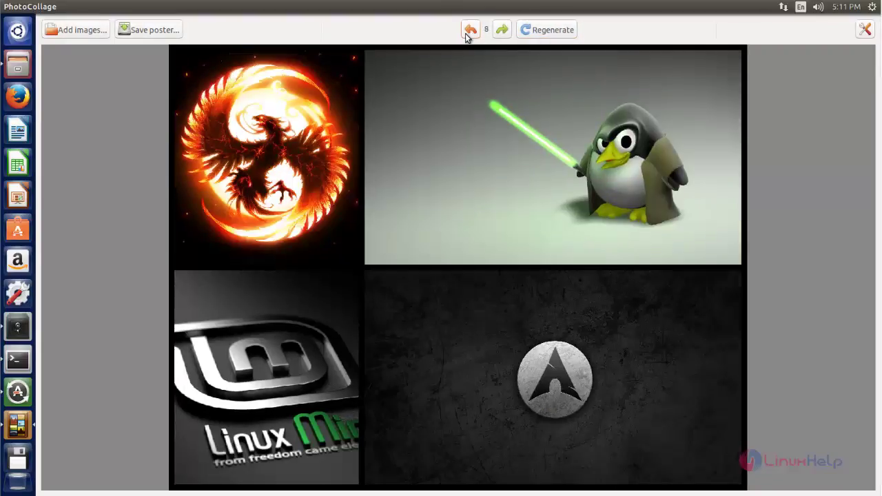
pyautogui.click(469, 30)
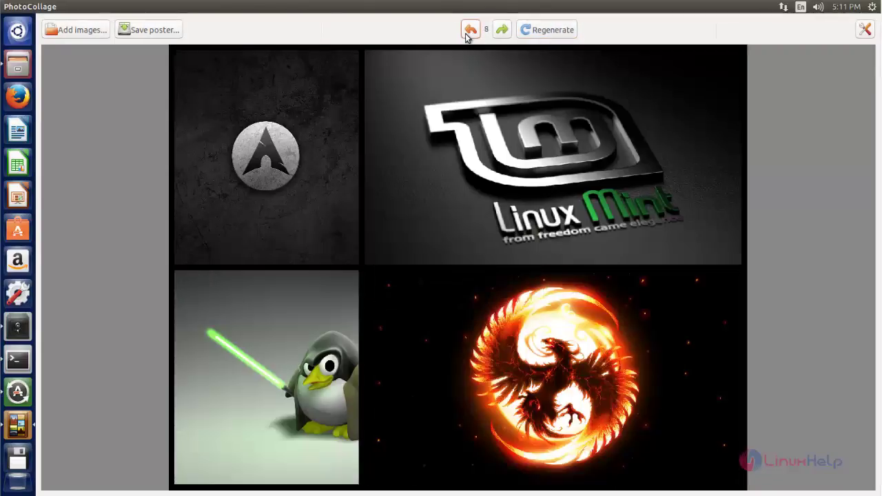
pyautogui.click(467, 33)
pyautogui.click(466, 32)
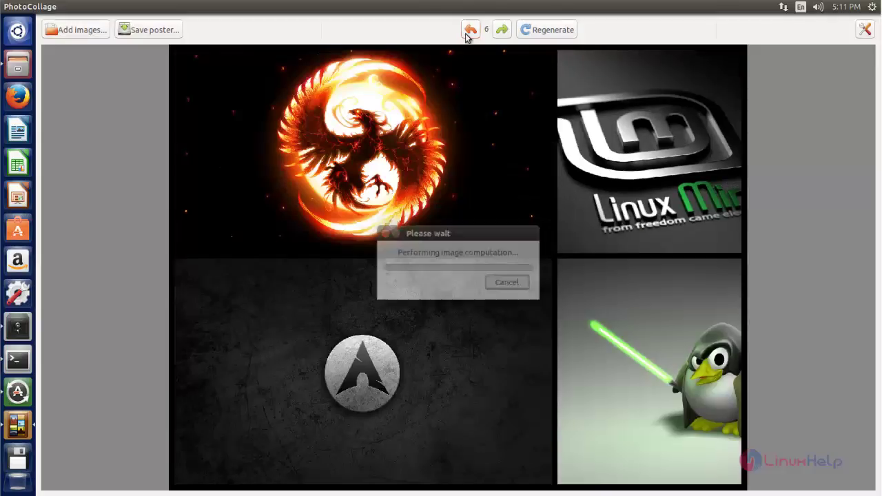
pyautogui.click(468, 30)
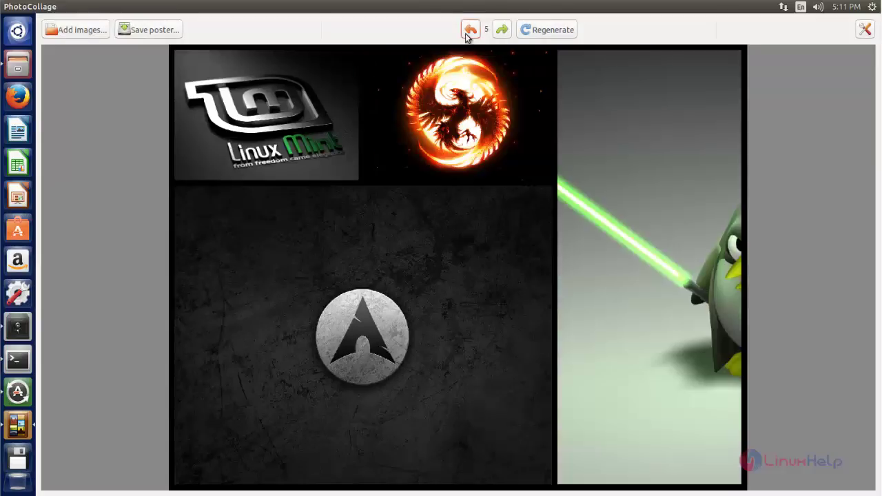
pyautogui.click(469, 30)
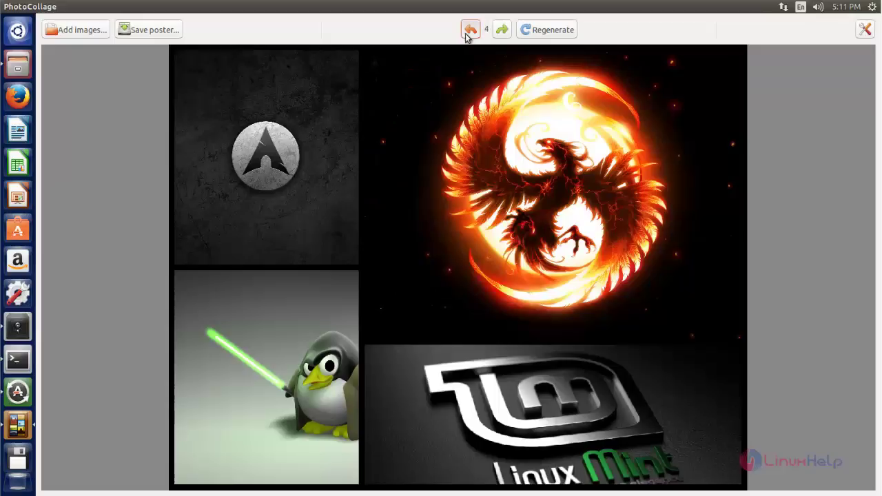
pyautogui.click(467, 33)
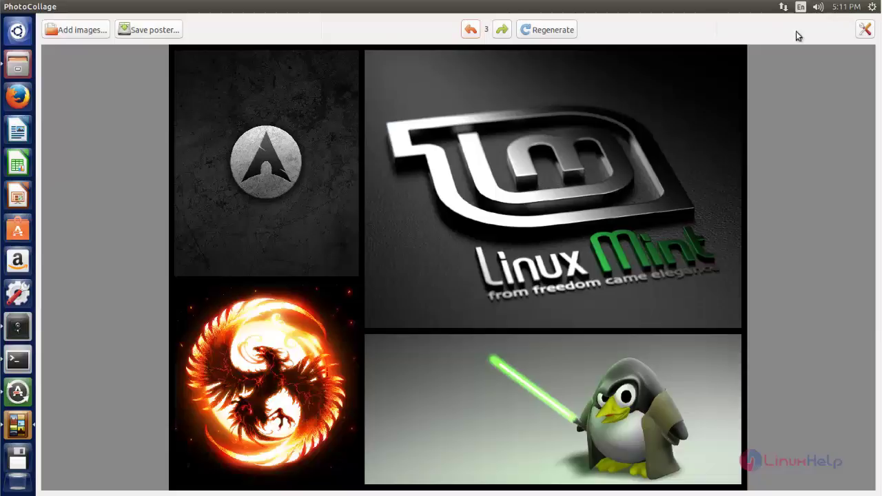
# Step: In Settings, choose the 1600×1200 template and a yellow border colour
pyautogui.click(867, 31)
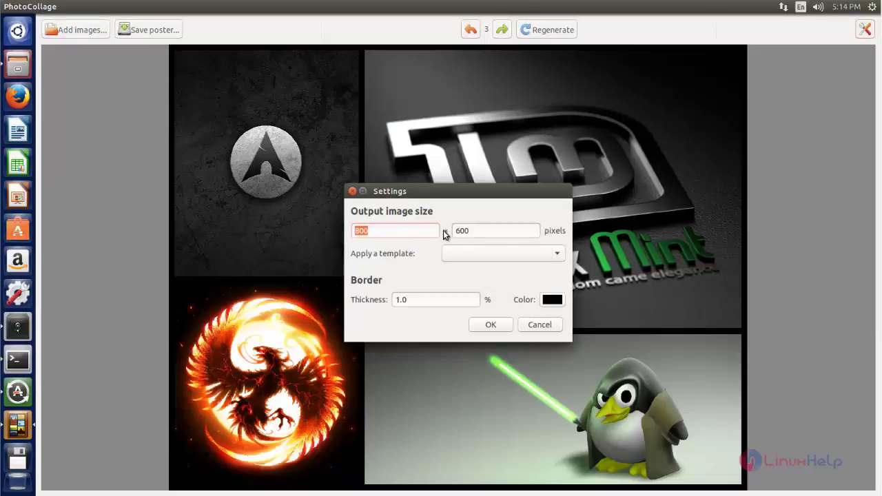
pyautogui.click(499, 253)
pyautogui.click(493, 282)
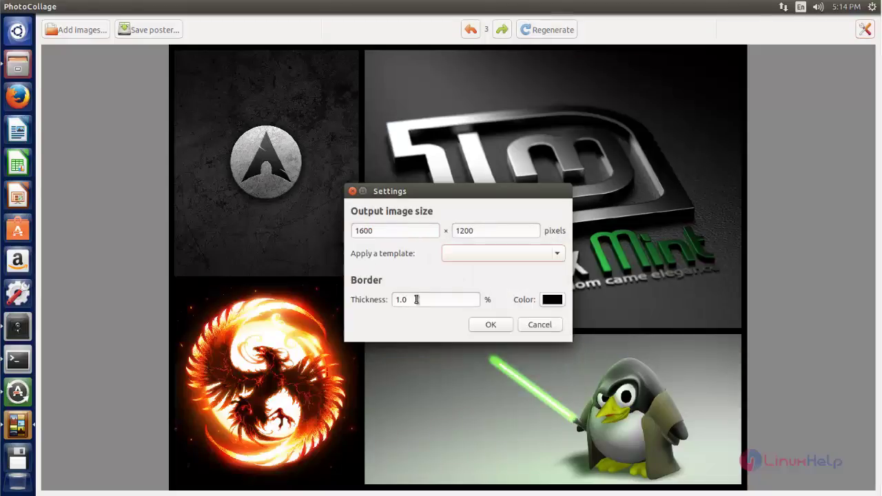
pyautogui.press('Tab')
pyautogui.click(553, 301)
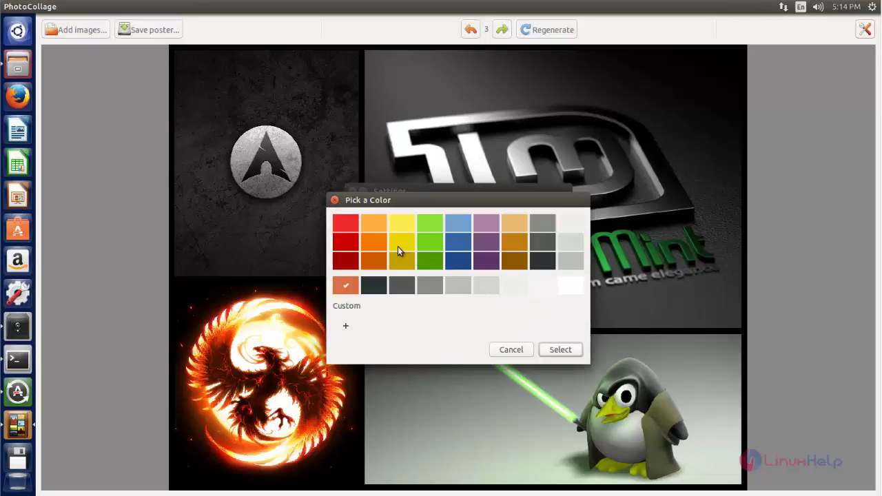
pyautogui.click(398, 246)
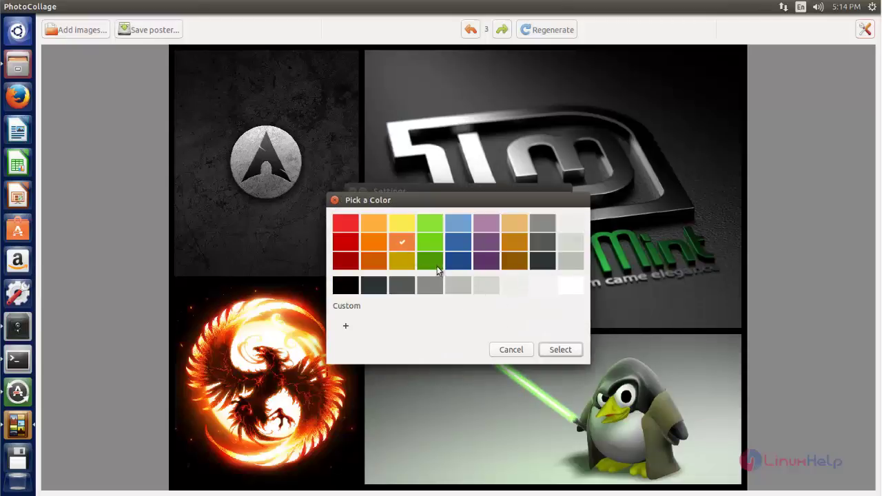
pyautogui.click(561, 349)
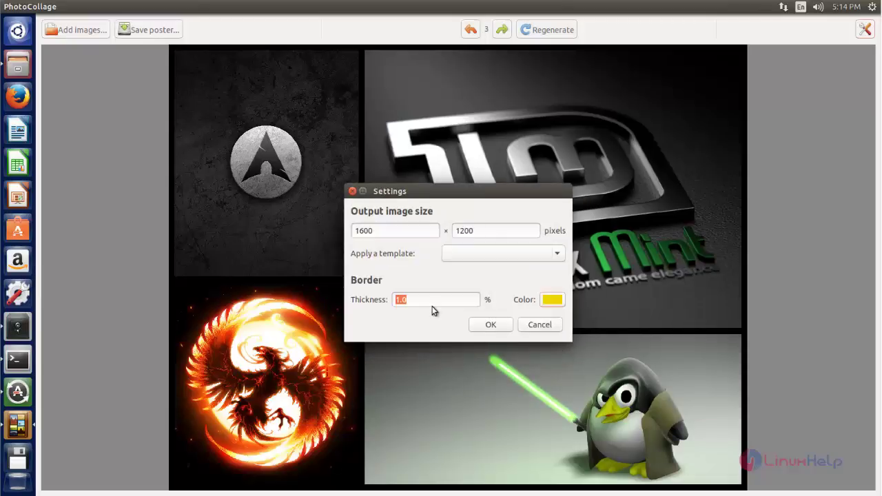
pyautogui.click(487, 328)
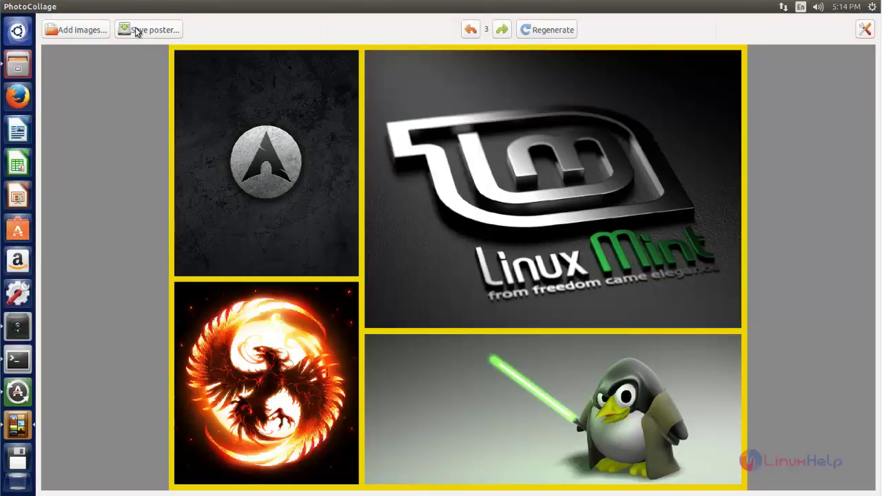
# Step: Save the poster as an image named 'collage'
pyautogui.click(156, 30)
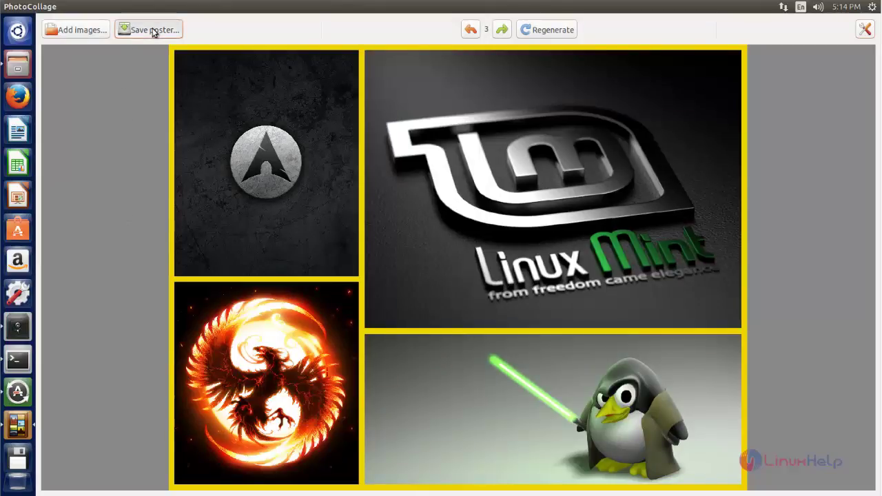
pyautogui.write('co')
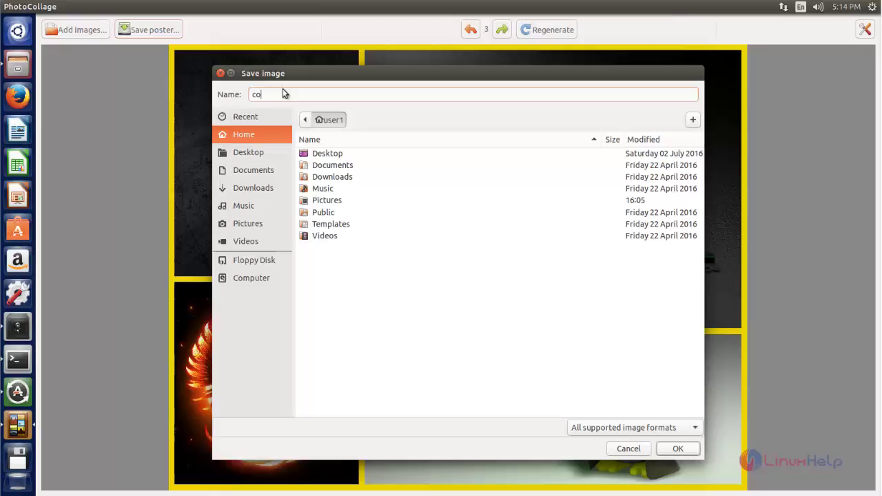
pyautogui.write('llage')
pyautogui.click(669, 447)
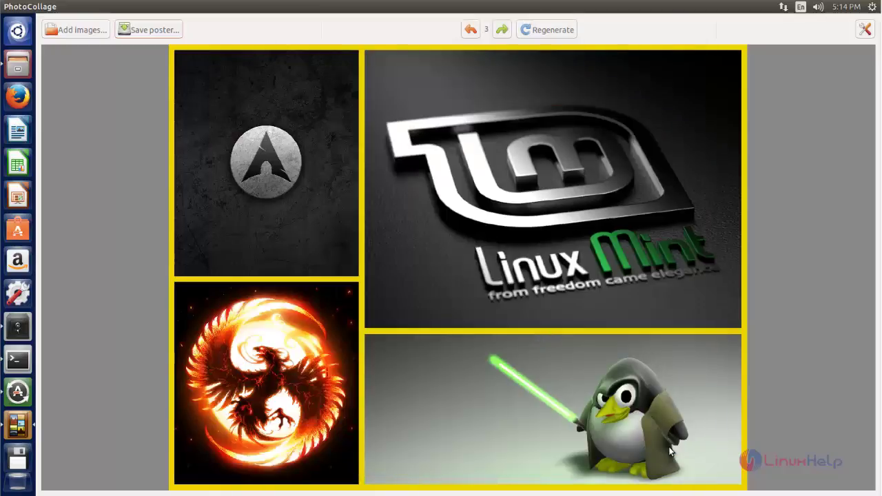